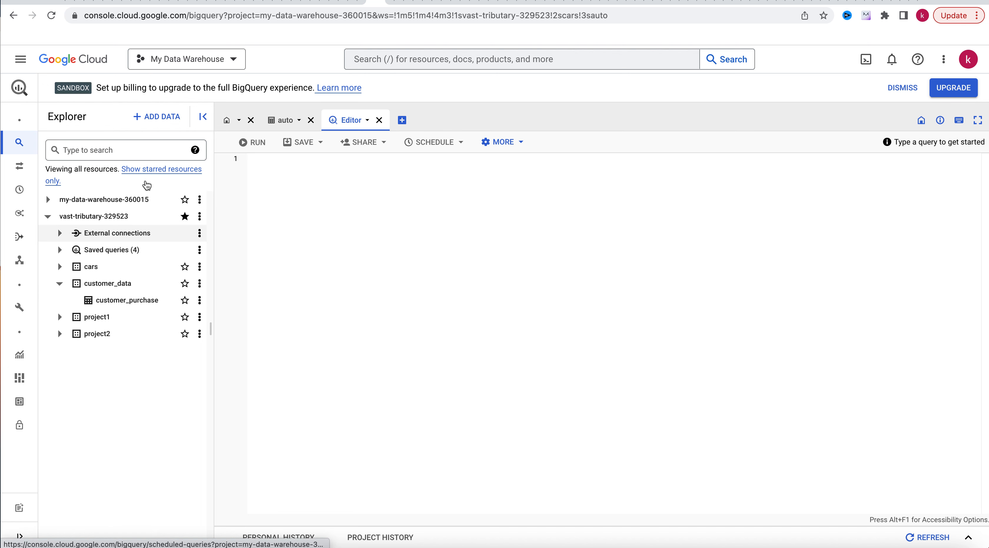
Open the customer_purchase table from the customer_data dataset under the vast-tributary-329523 project
mouse_move(71, 186)
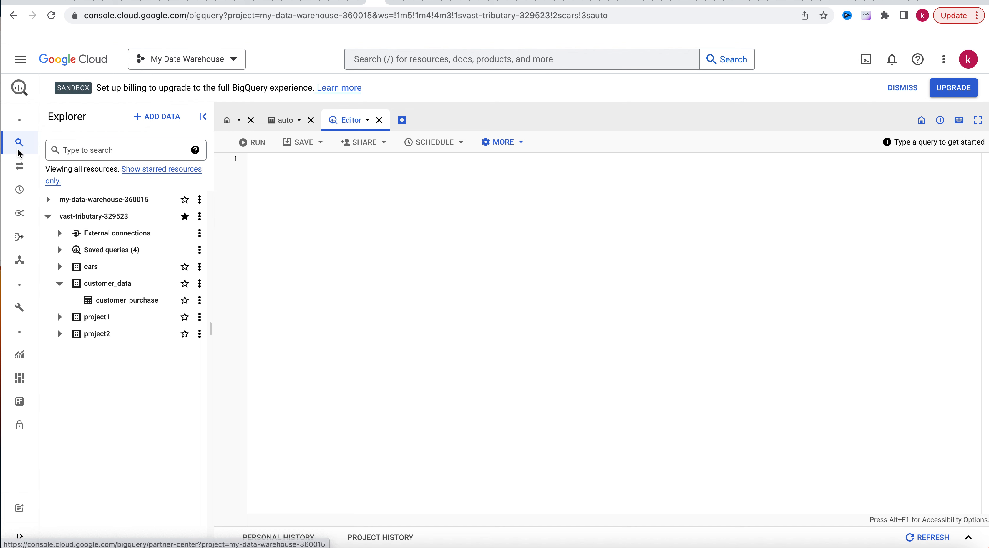
mouse_move(17, 144)
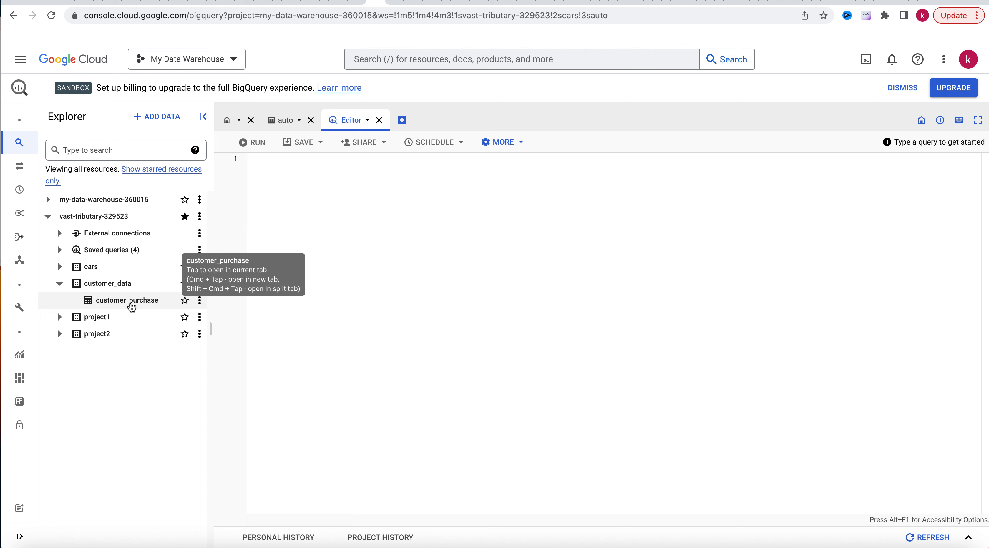
left_click(61, 284)
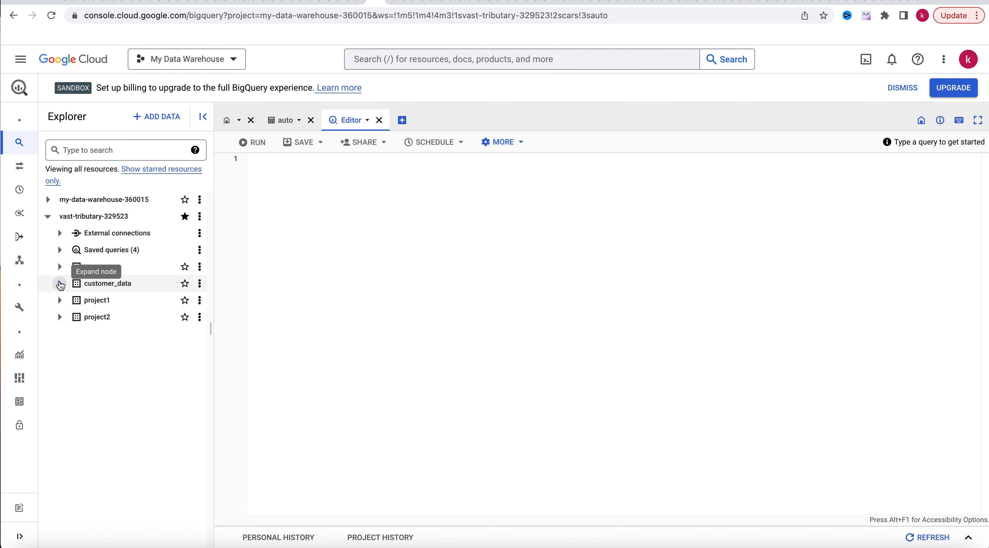
left_click(61, 284)
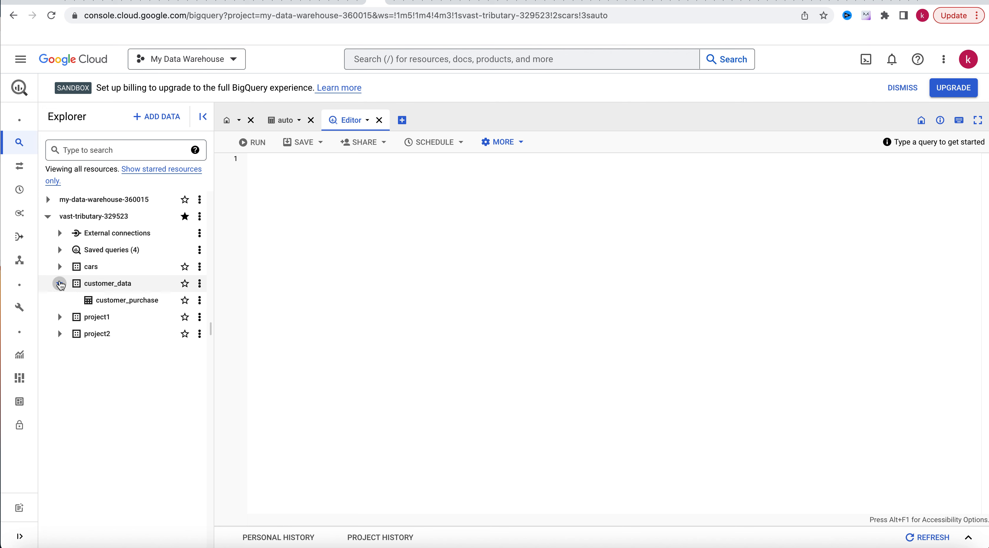
left_click(137, 306)
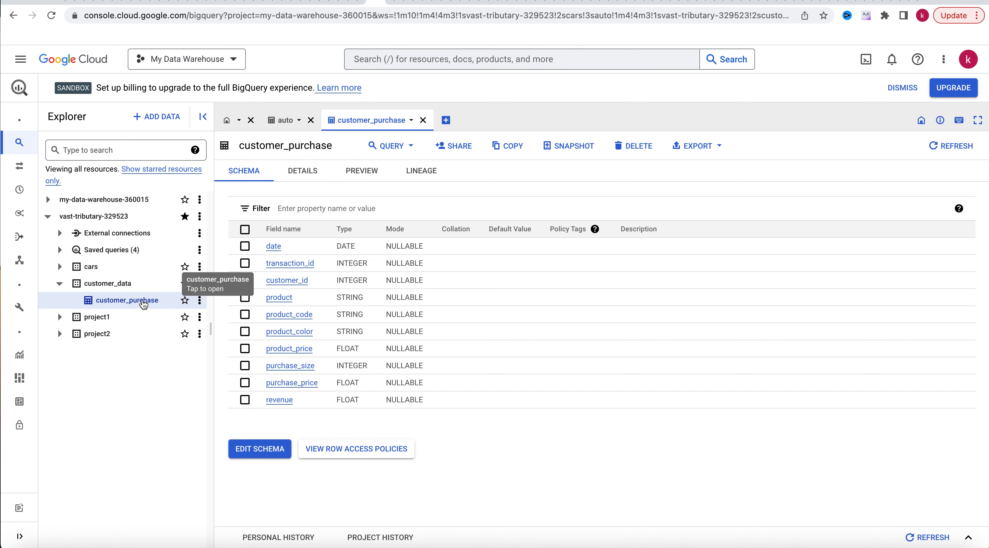
Query the customer_purchase table in a split tab, selecting all columns (*) without the LIMIT 1000 clause, and run the query
left_click(390, 146)
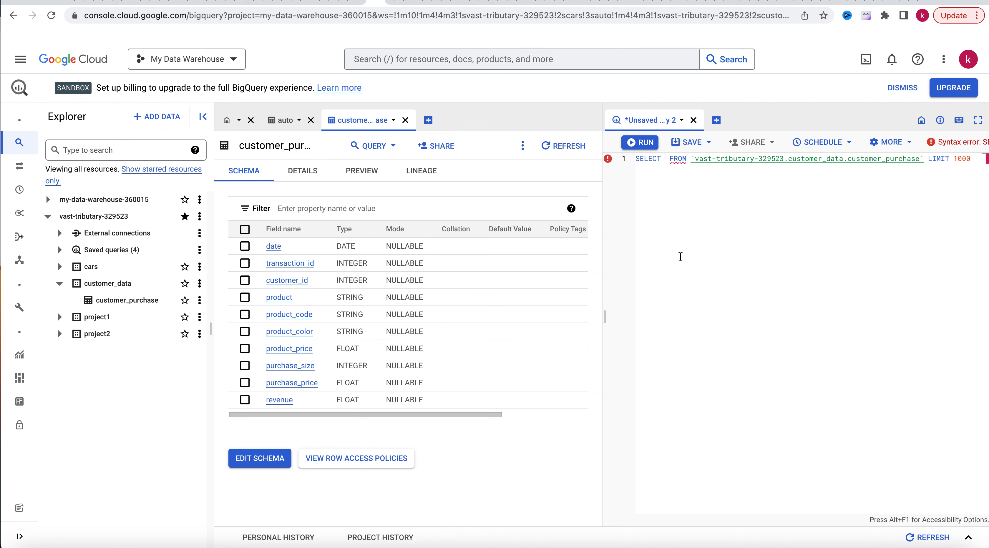
type("*")
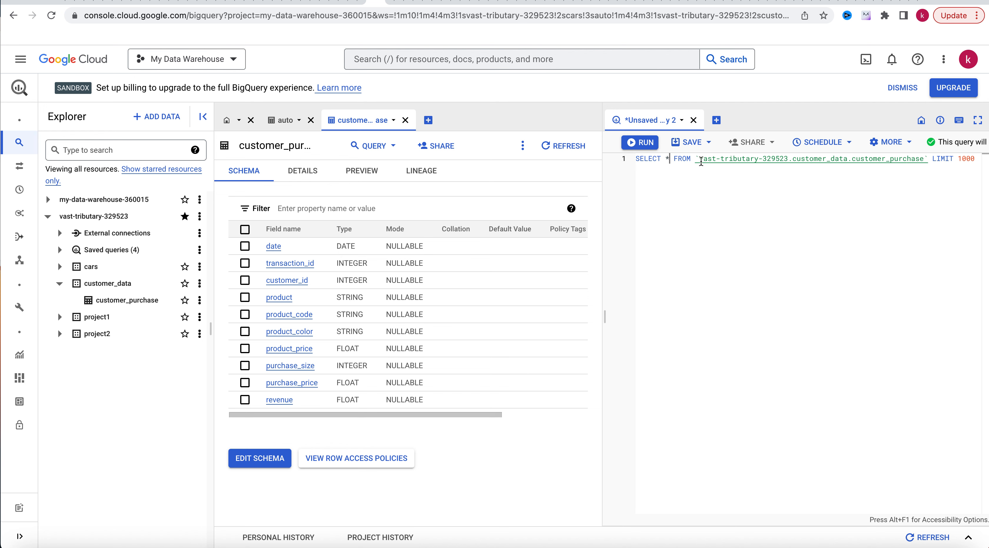
left_click_drag(700, 159, 855, 163)
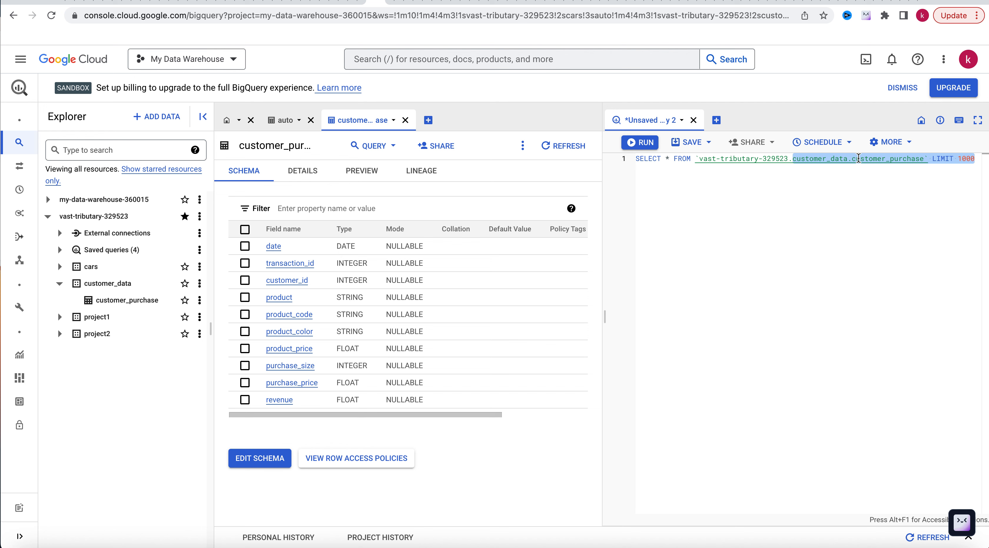
left_click(921, 236)
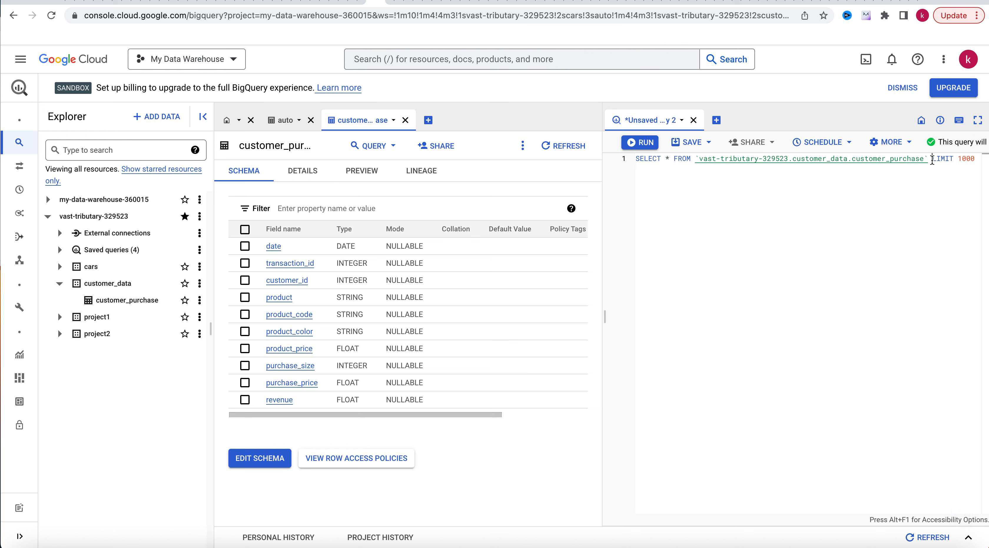
left_click_drag(933, 160, 984, 166)
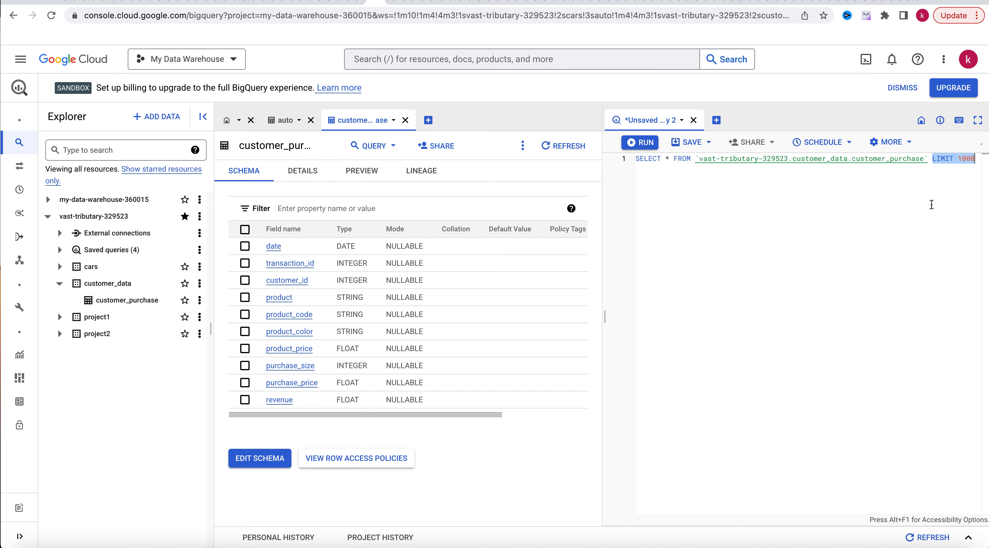
key("BackSpace")
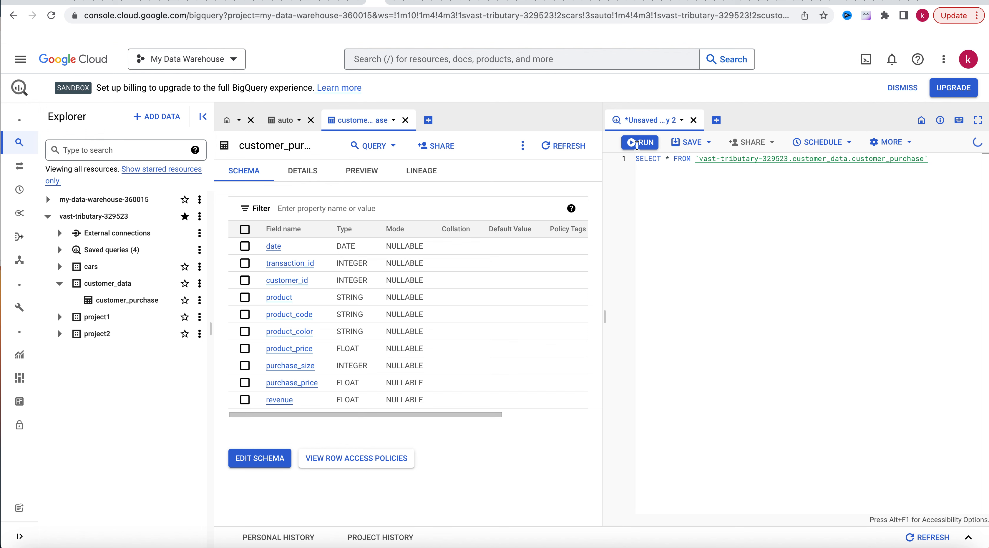
left_click(647, 152)
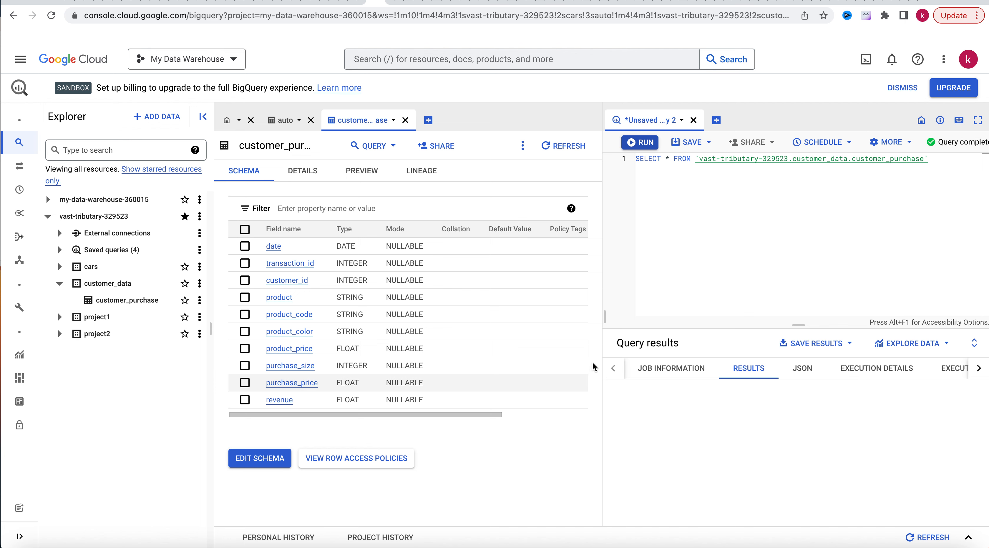
Widen the query results pane and look through the result columns from date across to revenue
left_click_drag(596, 303, 510, 299)
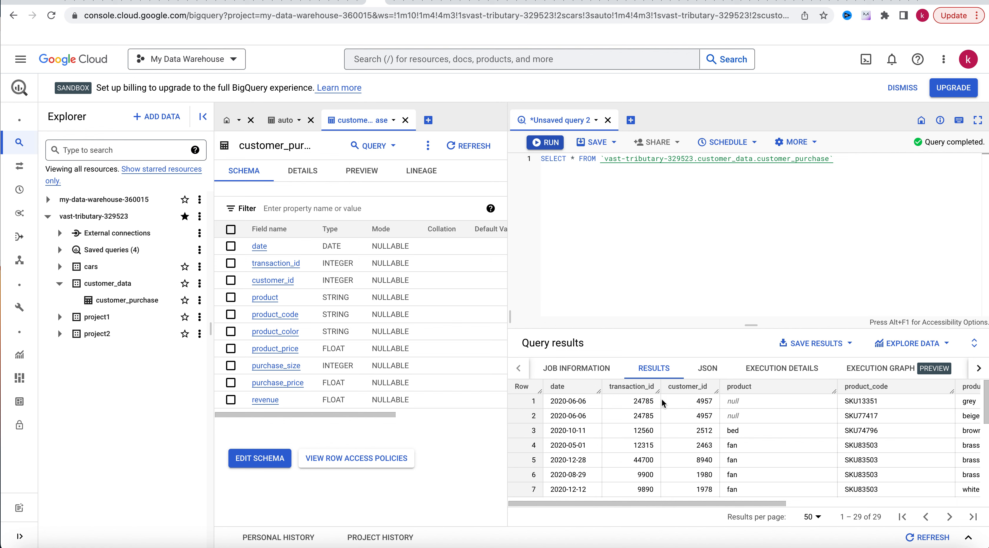
scroll(755, 430, "down", 1)
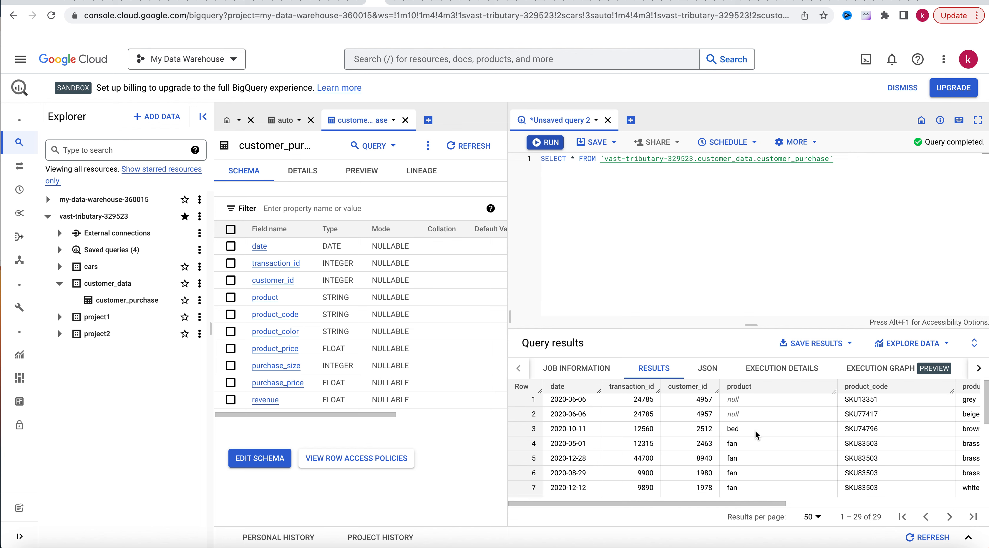
scroll(765, 463, "down", 2)
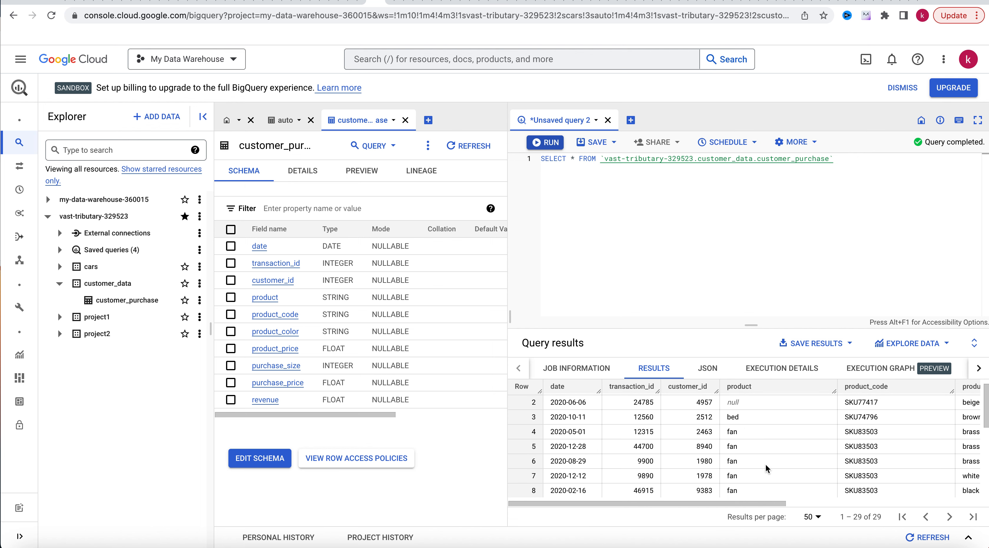
left_click_drag(771, 503, 845, 499)
scroll(845, 495, "right", 5)
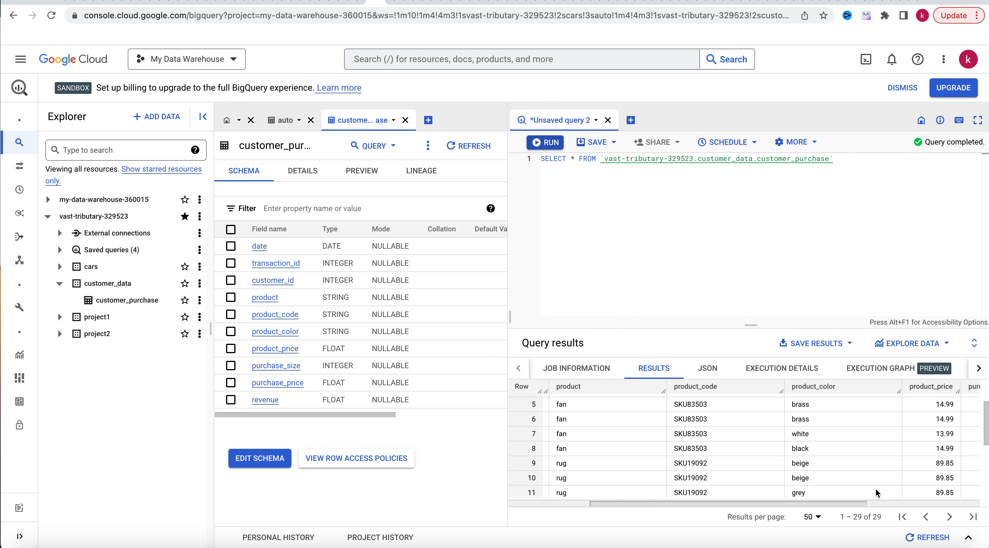
scroll(555, 479, "left", 10)
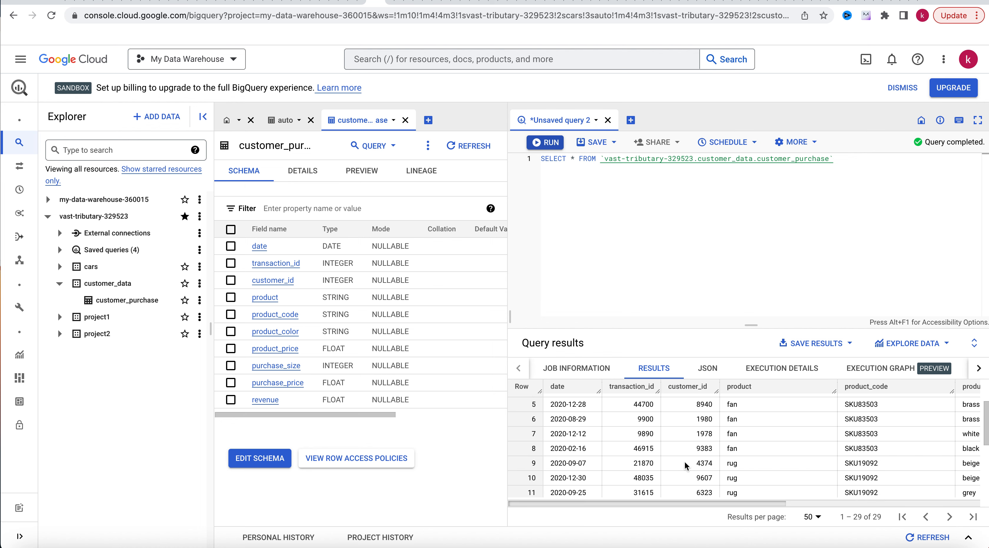
scroll(684, 460, "right", 4)
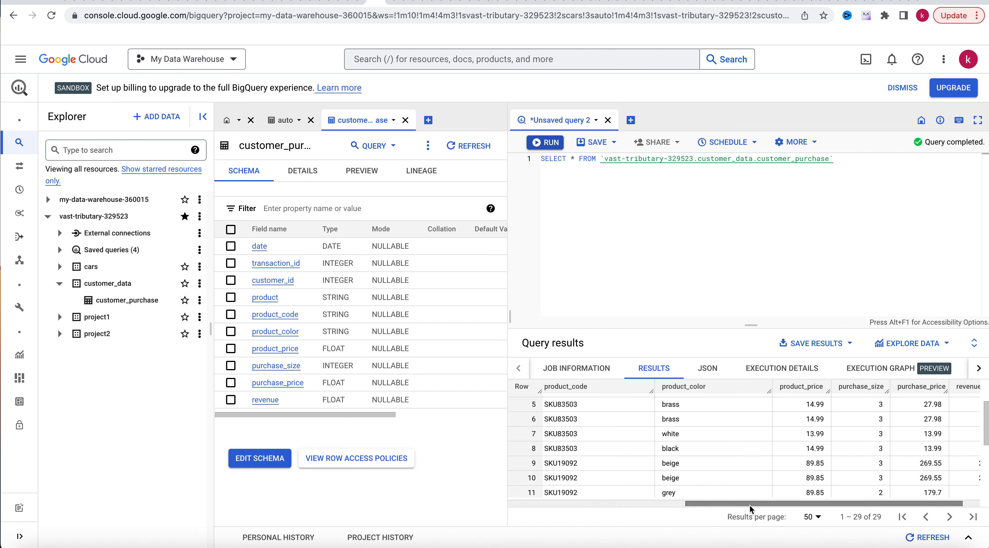
scroll(750, 503, "right", 2)
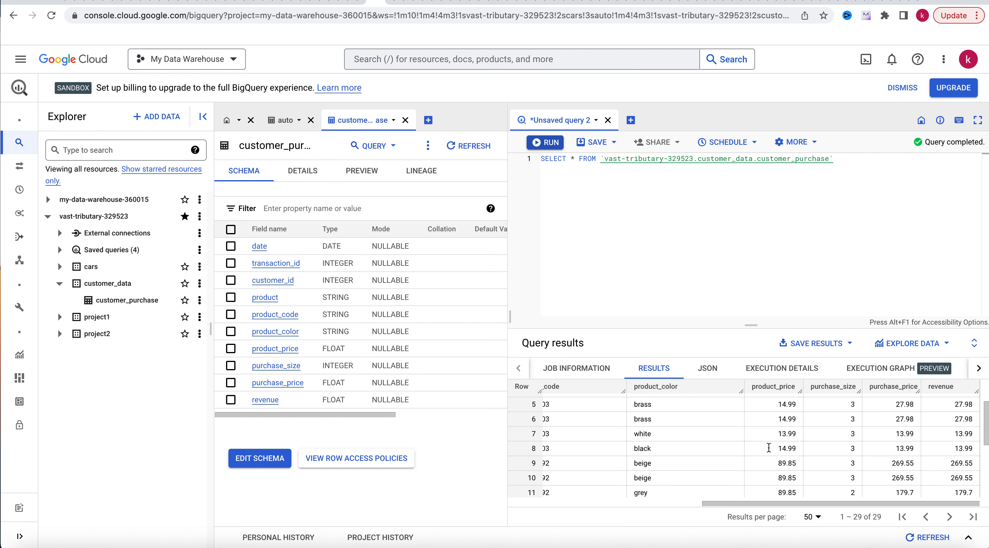
Examine the further result rows, comparing product code, color, price, purchase size and revenue
scroll(905, 458, "down", 5)
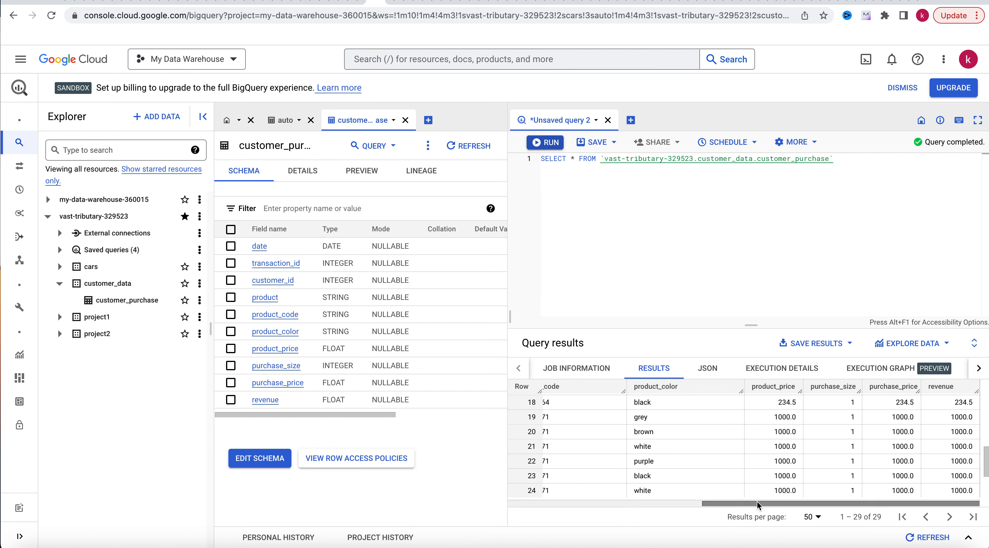
scroll(784, 442, "up", 1)
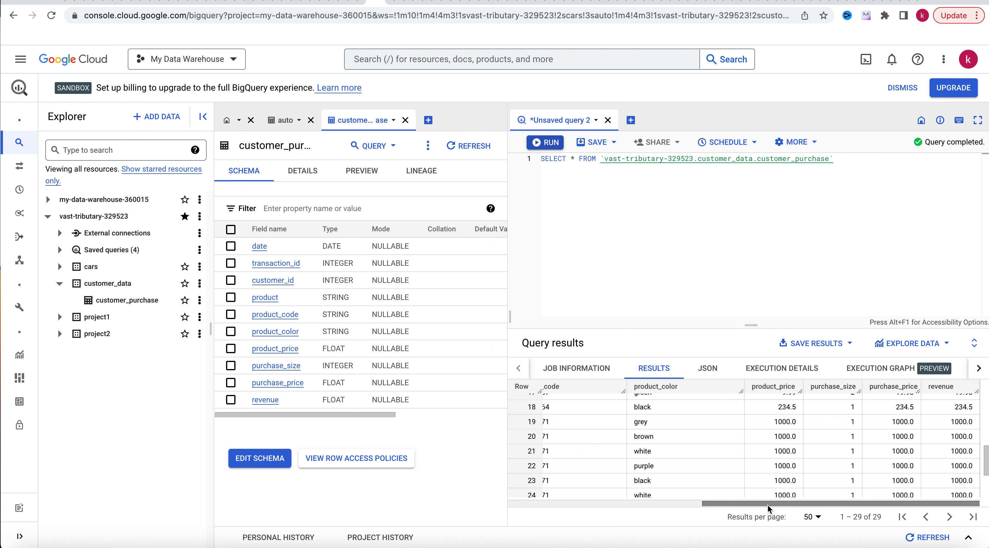
left_click_drag(765, 503, 821, 522)
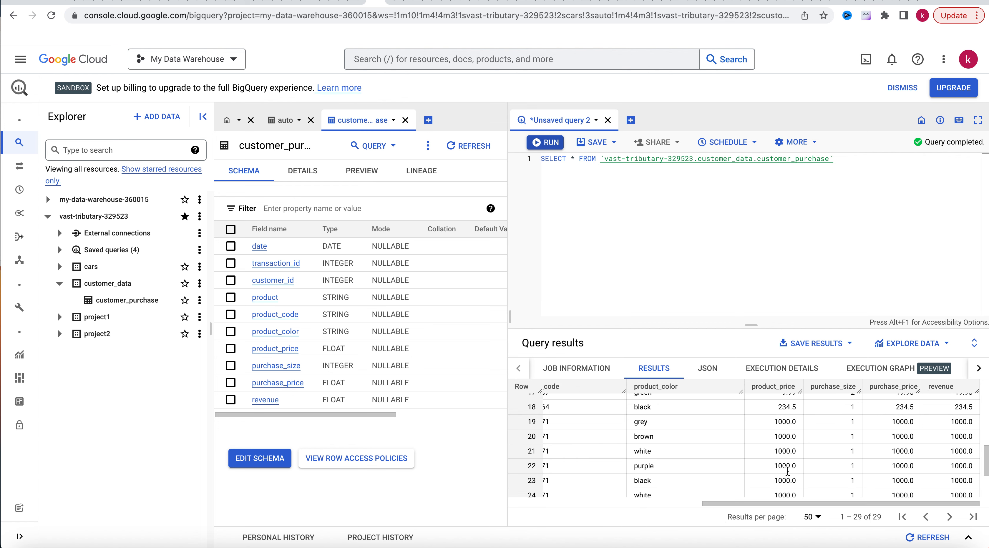
left_click_drag(716, 501, 854, 491)
mouse_move(19, 190)
scroll(653, 442, "up", 2)
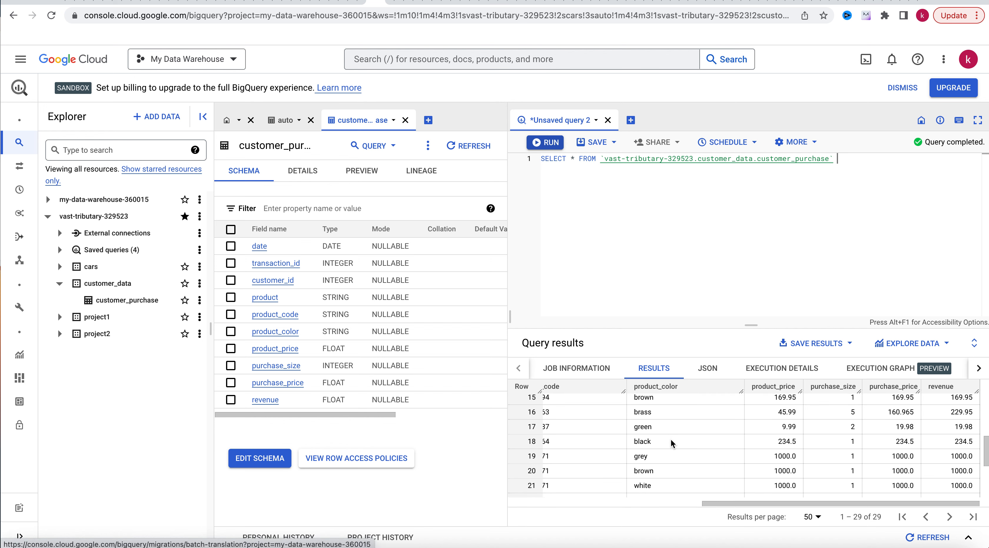
left_click_drag(721, 503, 642, 505)
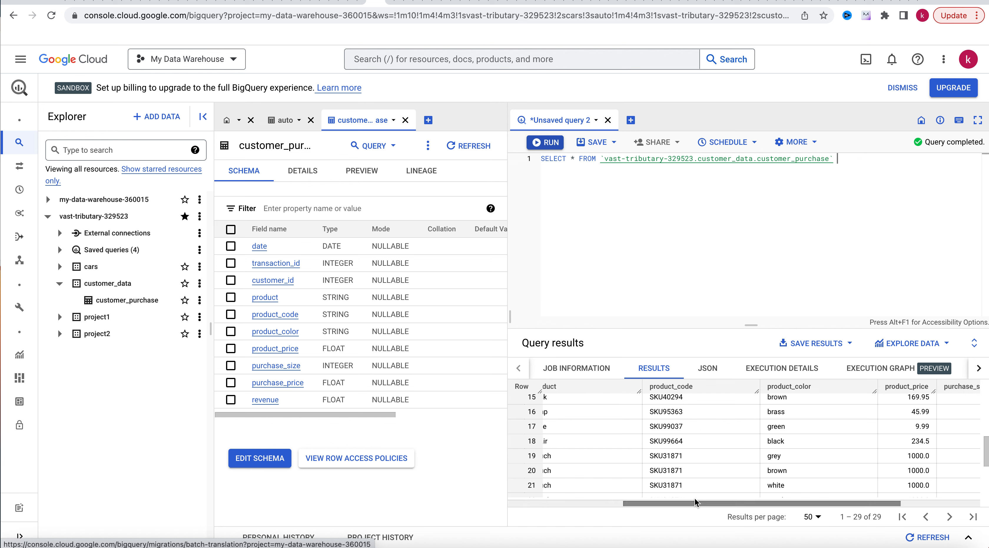
left_click_drag(709, 502, 847, 492)
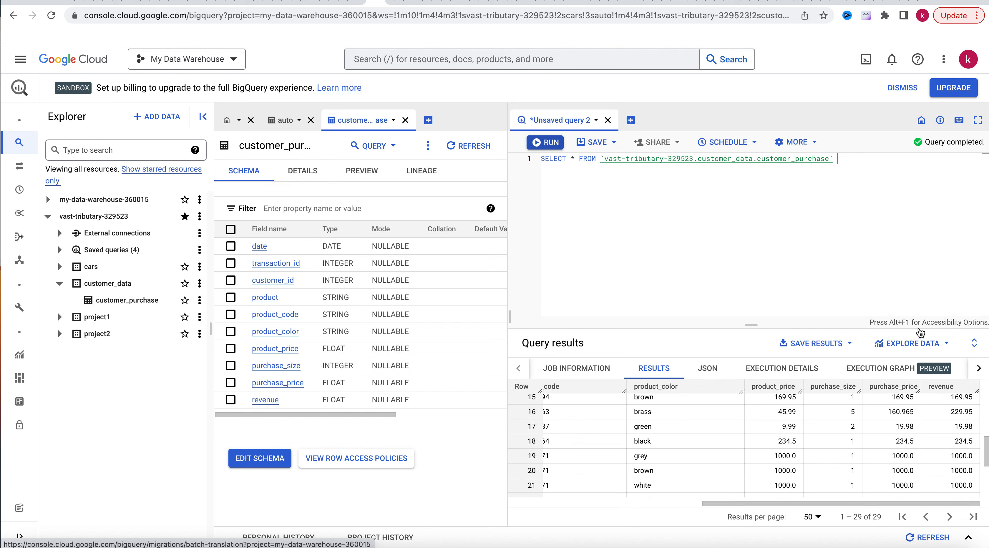
Explore the query results with Looker Studio to create a report from the customer_purchase data
left_click(952, 346)
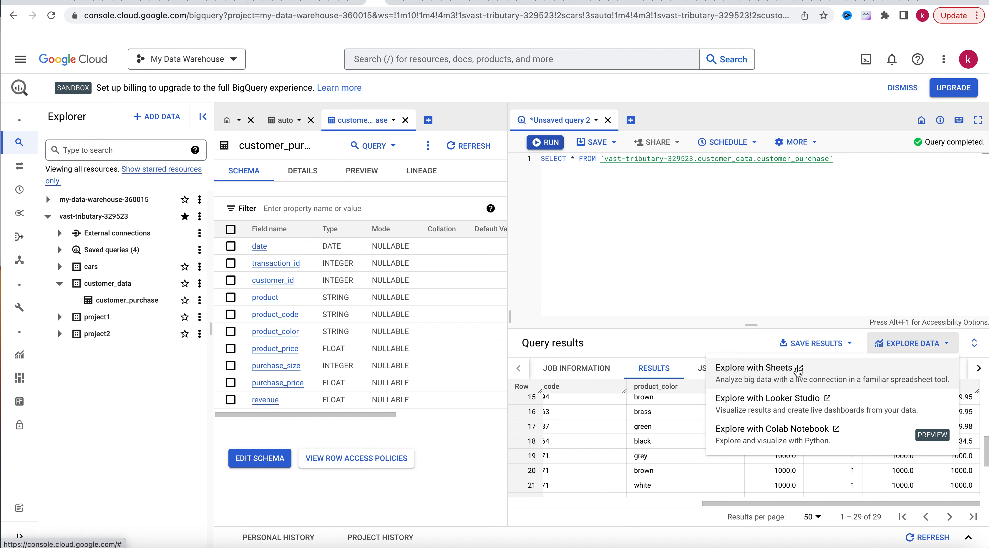
left_click(800, 400)
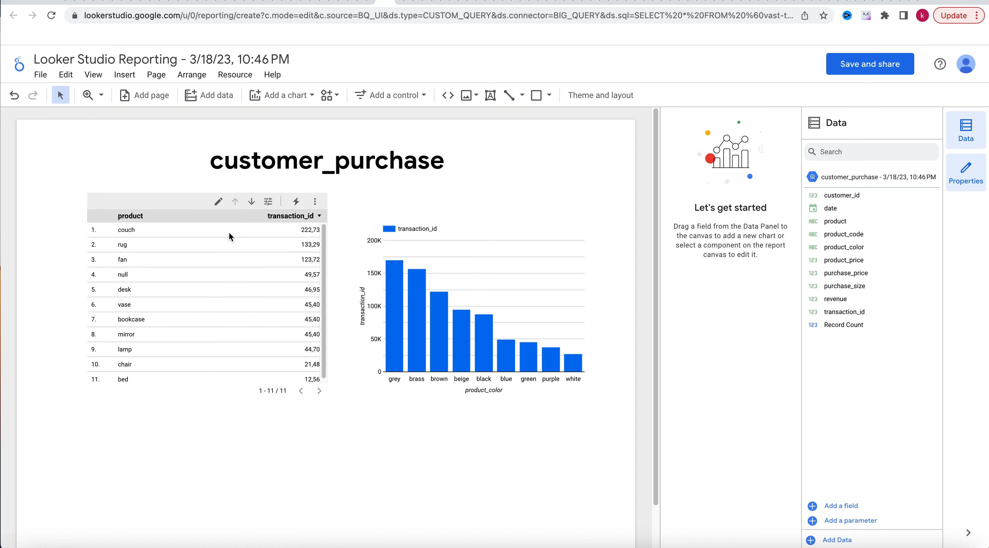
Delete the column chart of transaction_id by product_color and widen the product revenue table into the space beside it
left_click(528, 275)
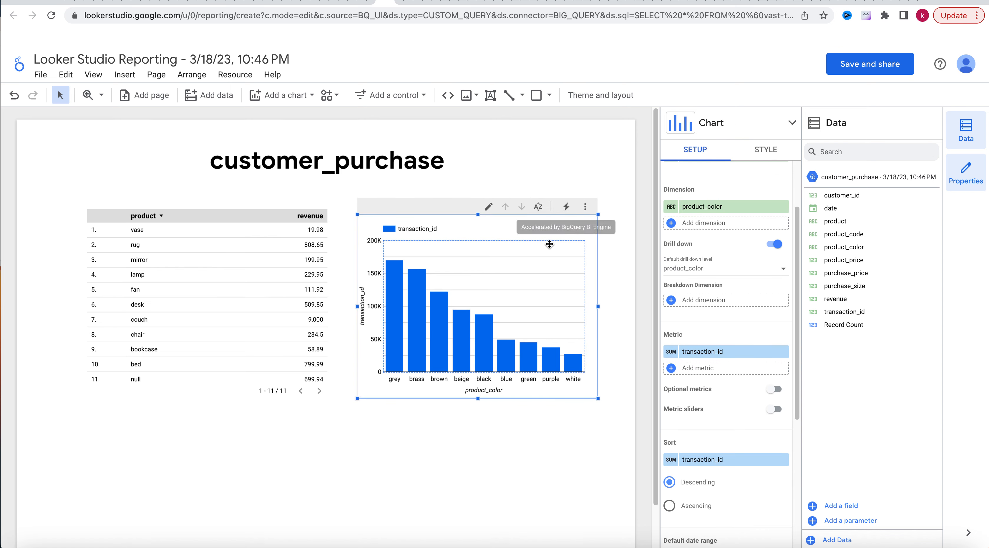
right_click(549, 237)
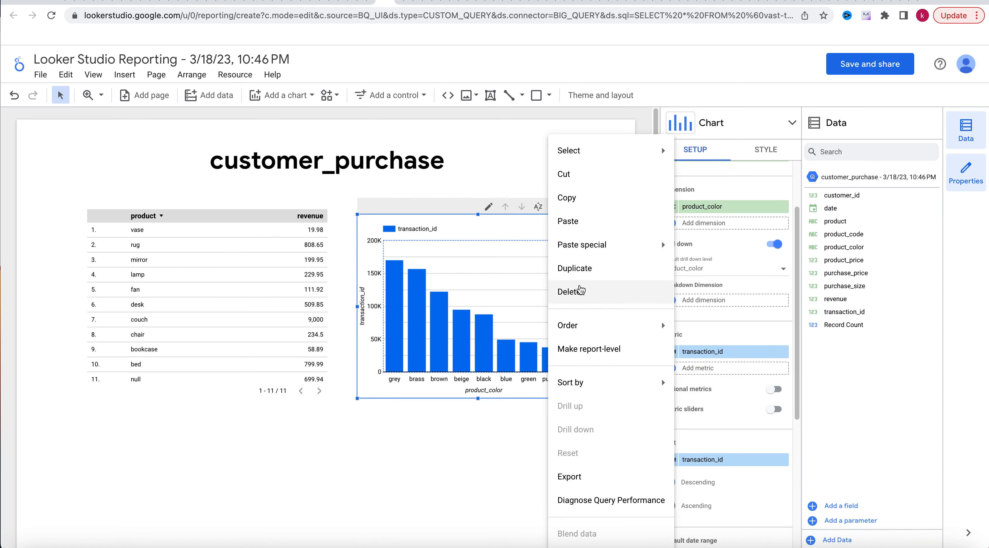
left_click(569, 291)
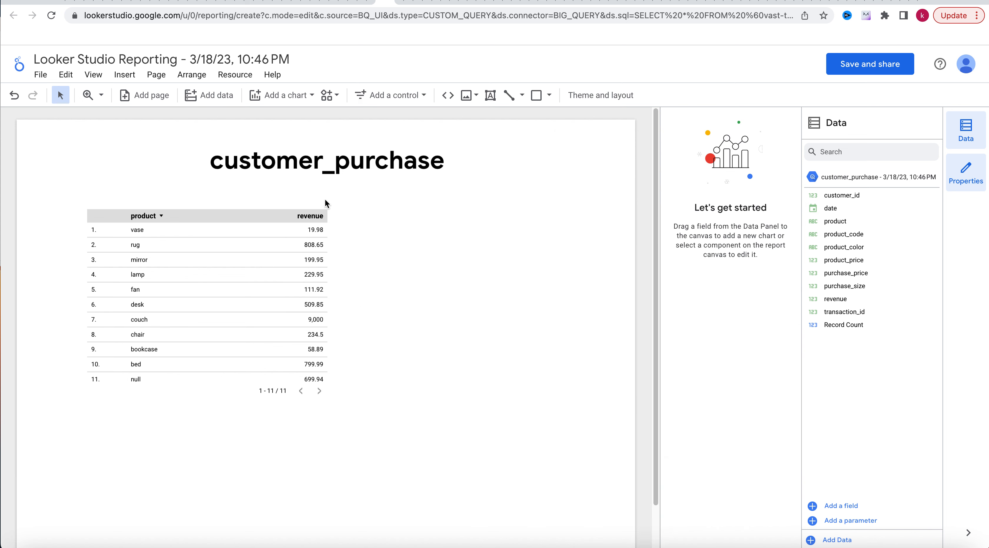
left_click(285, 255)
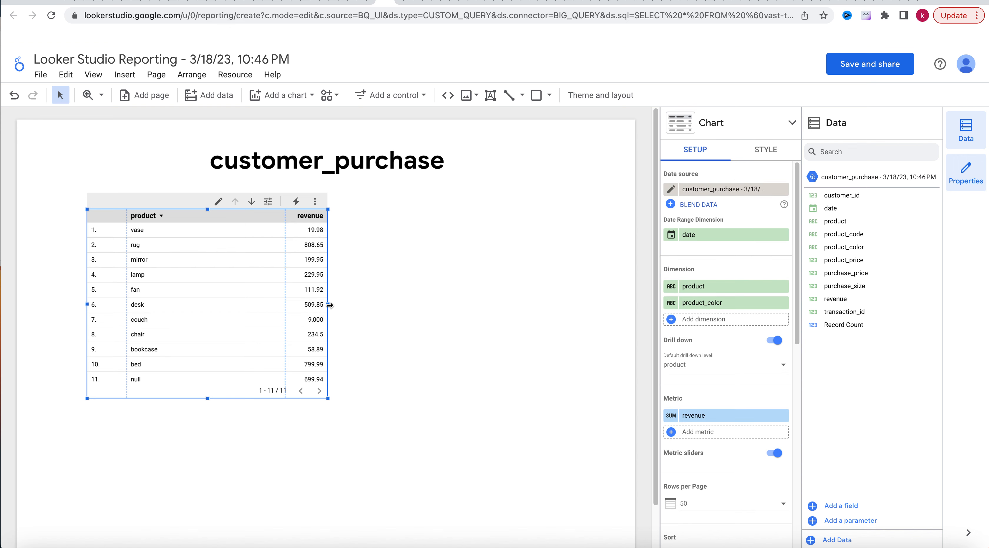
left_click_drag(327, 307, 419, 333)
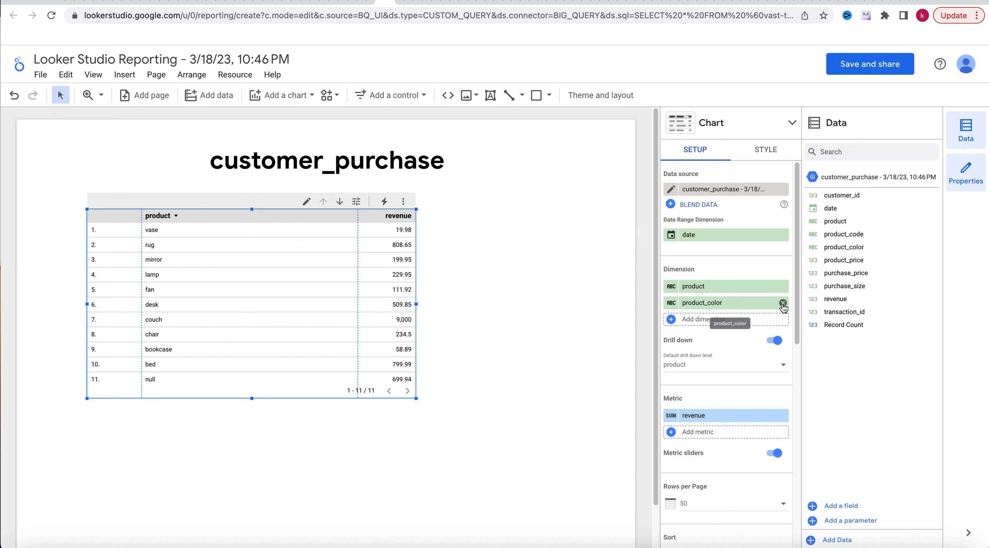
Remove the product_color dimension from the product revenue table and convert it to a column chart
left_click(783, 303)
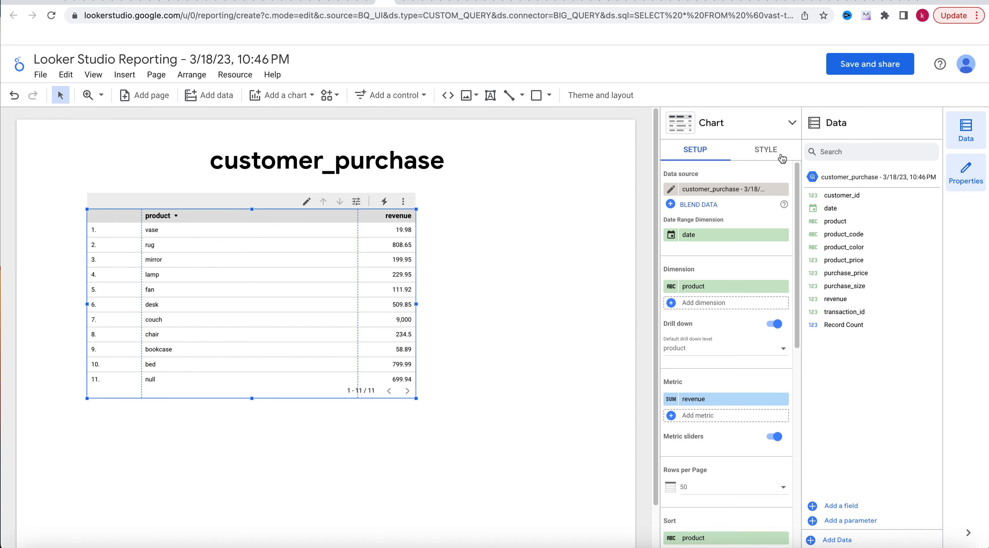
left_click(792, 123)
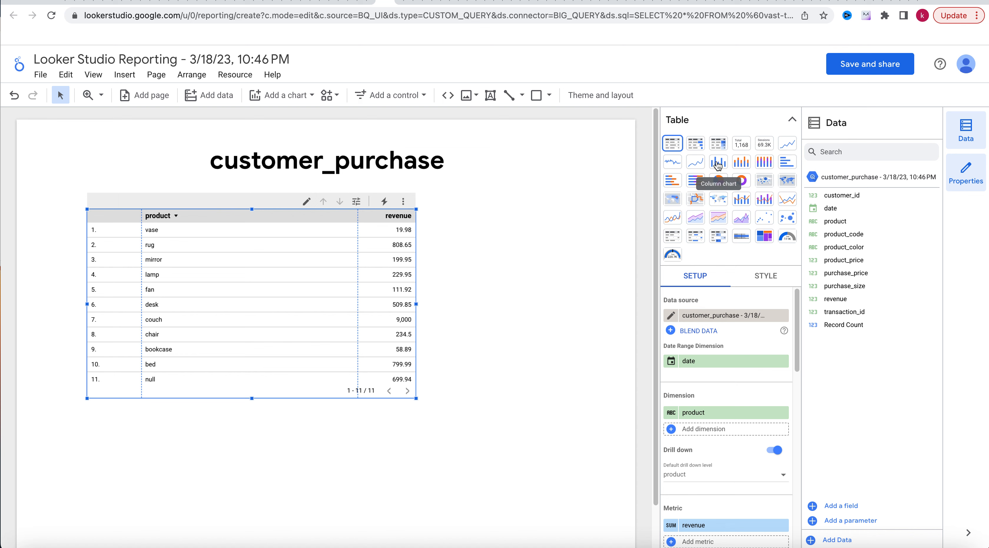
left_click(718, 165)
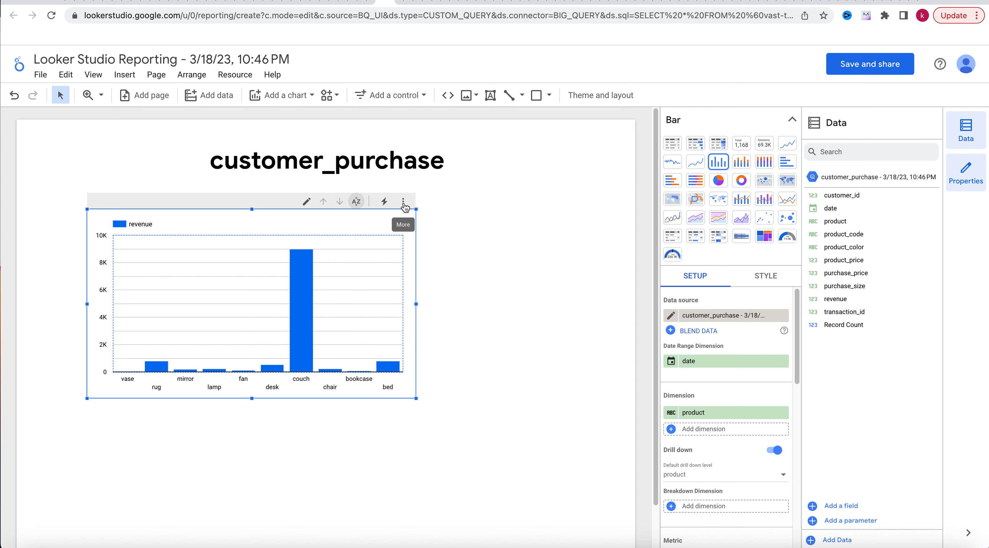
Sort the product column chart by revenue in descending order and widen the chart toward the empty side of the page
left_click(403, 202)
mouse_move(499, 383)
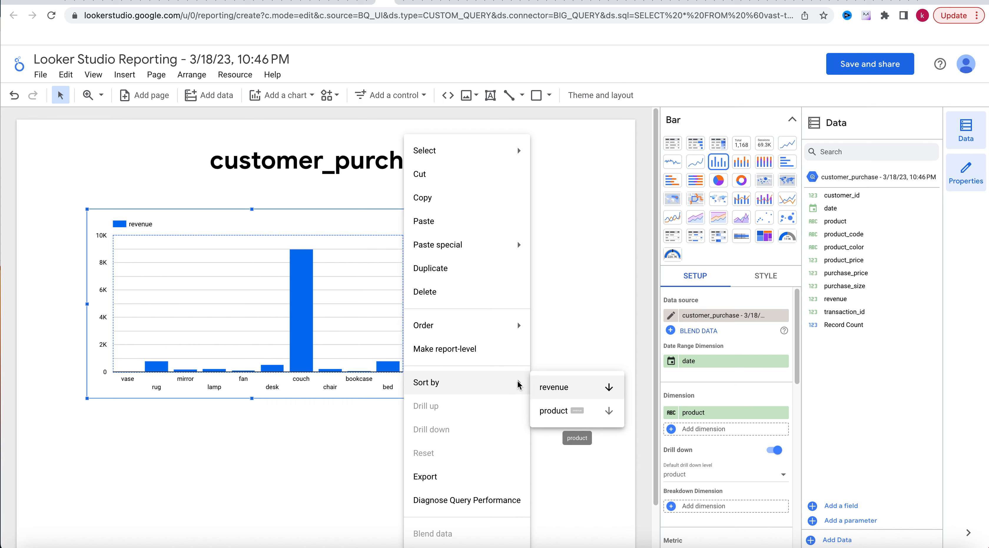
left_click(588, 398)
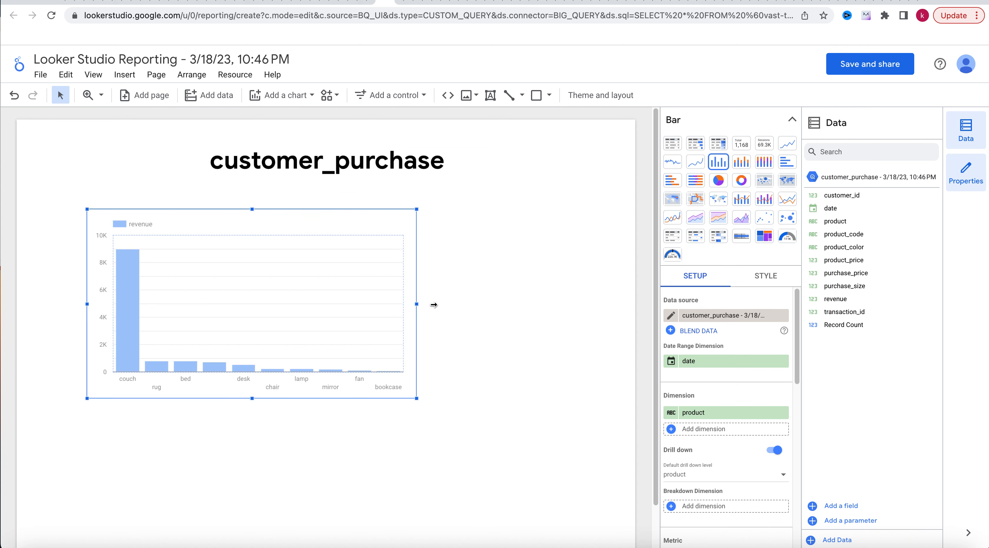
left_click_drag(456, 309, 474, 309)
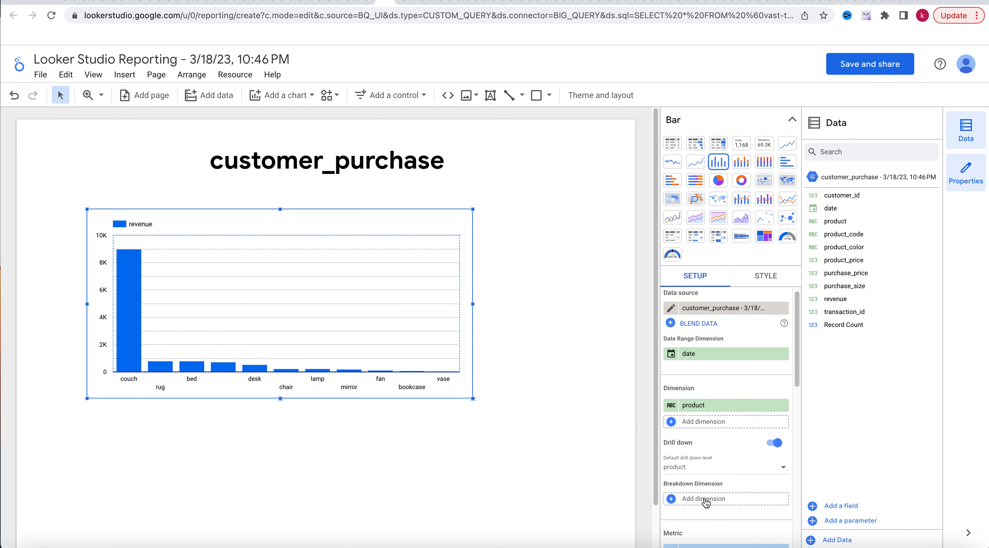
Add product_color as the breakdown dimension of the revenue by product column chart
scroll(705, 502, "down", 2)
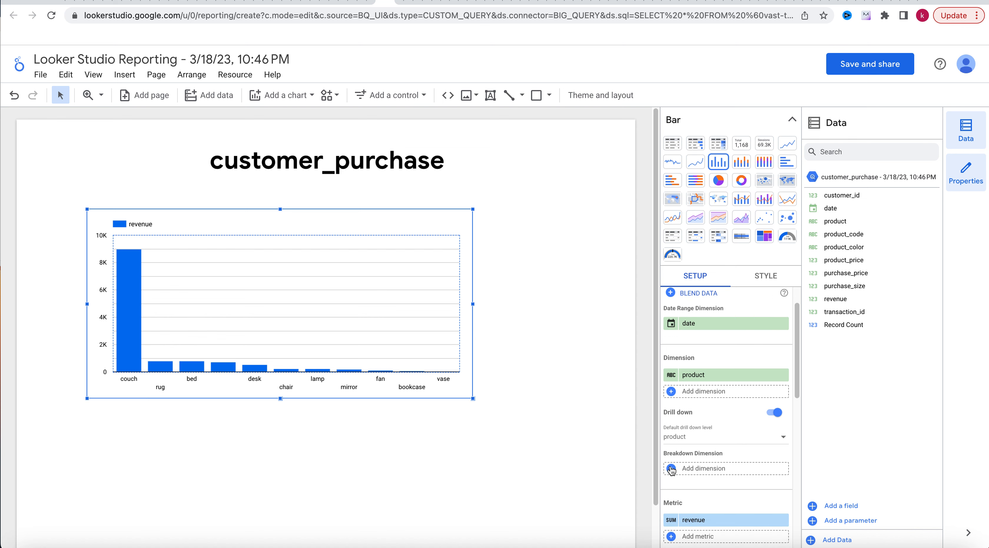
left_click(704, 459)
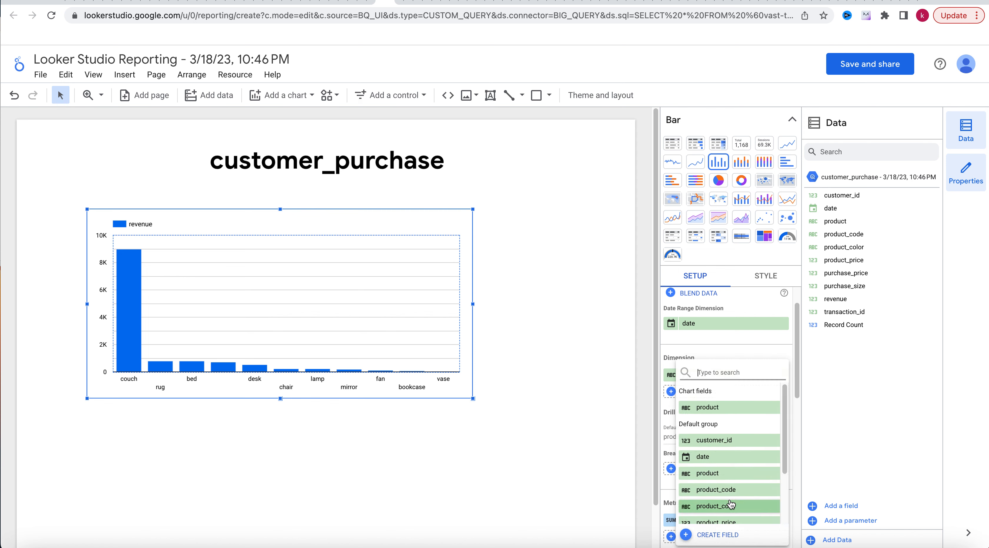
scroll(733, 495, "down", 1)
left_click(731, 501)
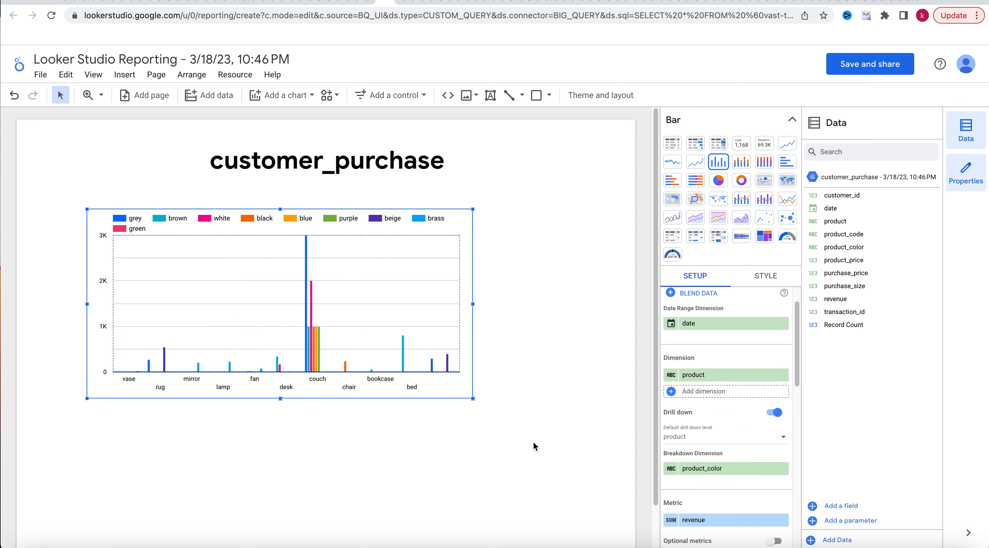
Examine the colored bars of individual products in the chart, including the rug and bed, to compare revenue by product color
mouse_move(356, 360)
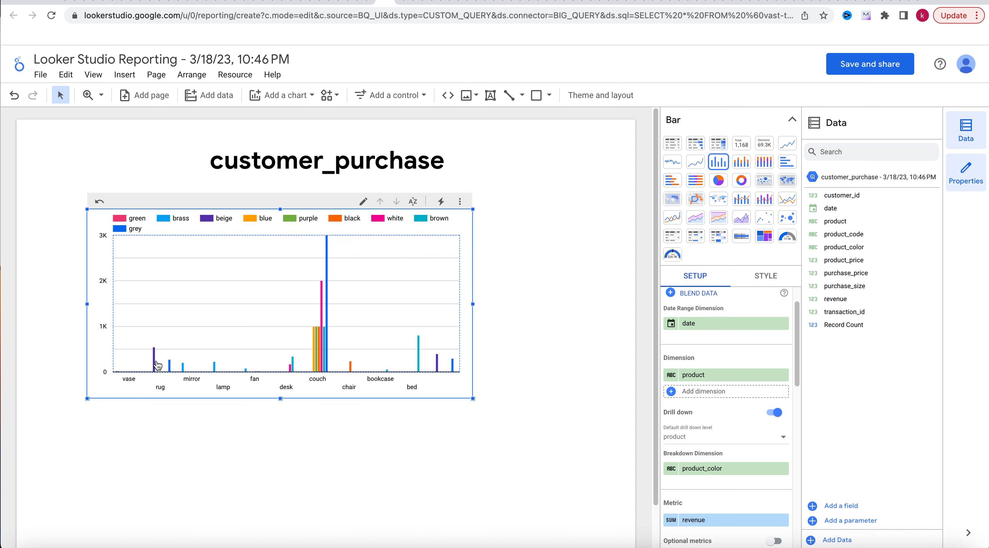
mouse_move(156, 364)
mouse_move(420, 356)
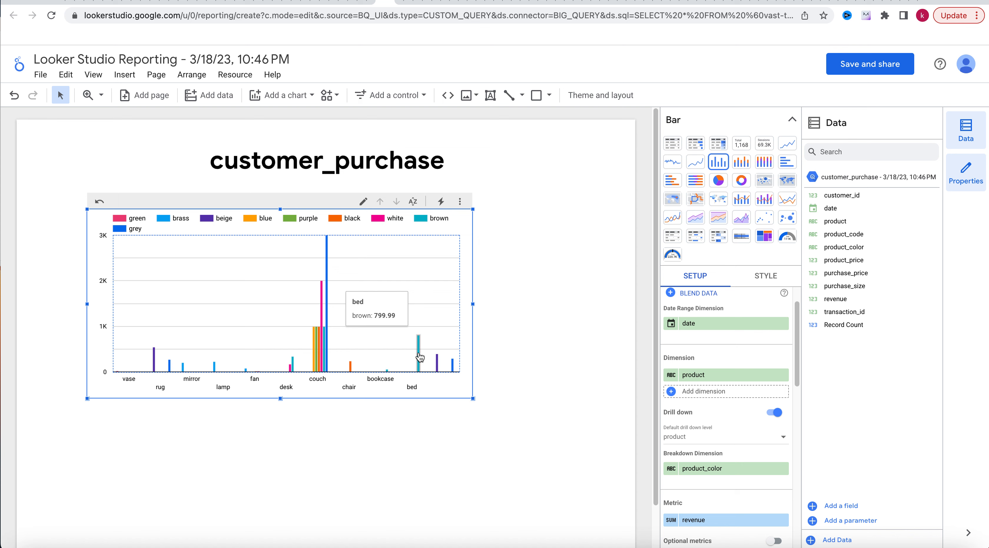
left_click(335, 380)
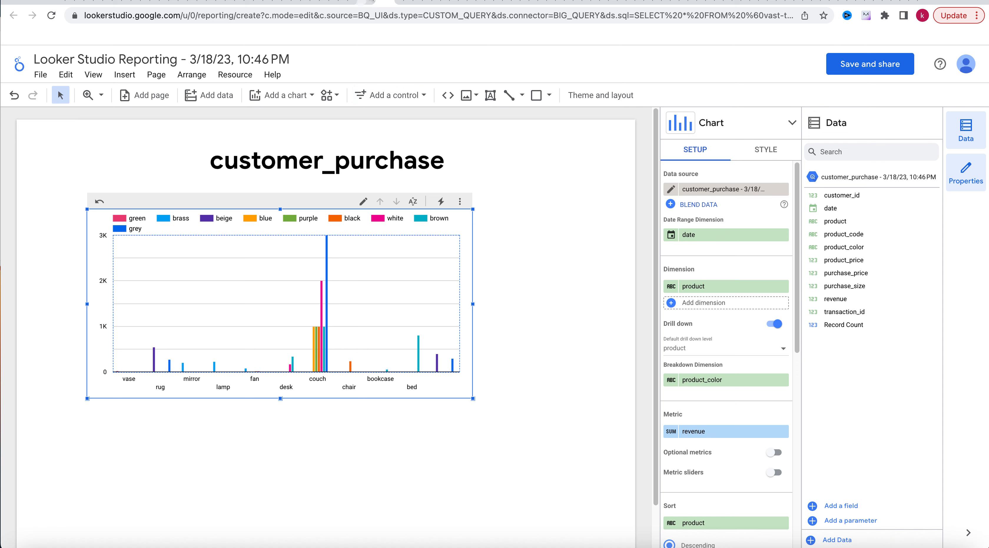
Switch to BigQuery to review the customer_purchase query results and the available data exploration options, and return to the Looker Studio report
left_click(369, 3)
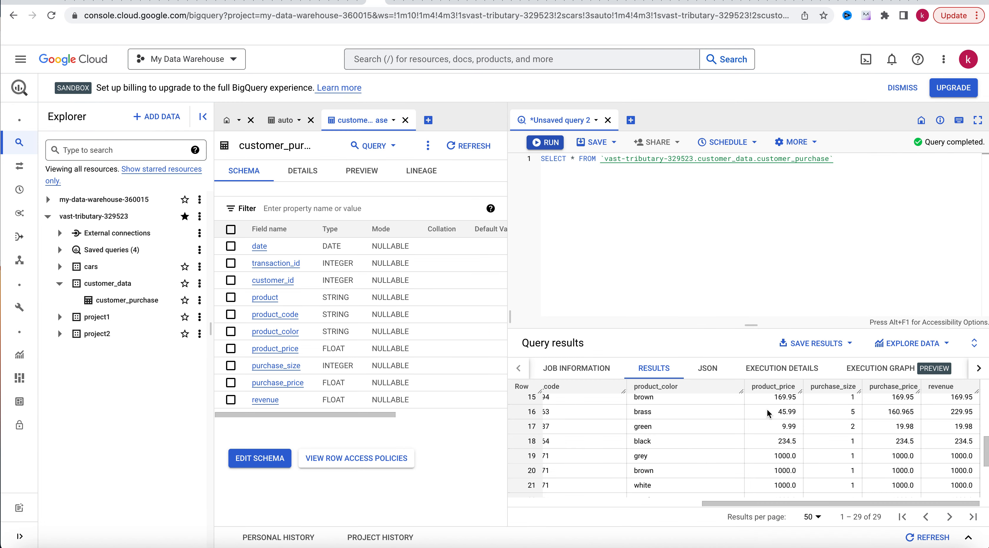
scroll(767, 408, "down", 5)
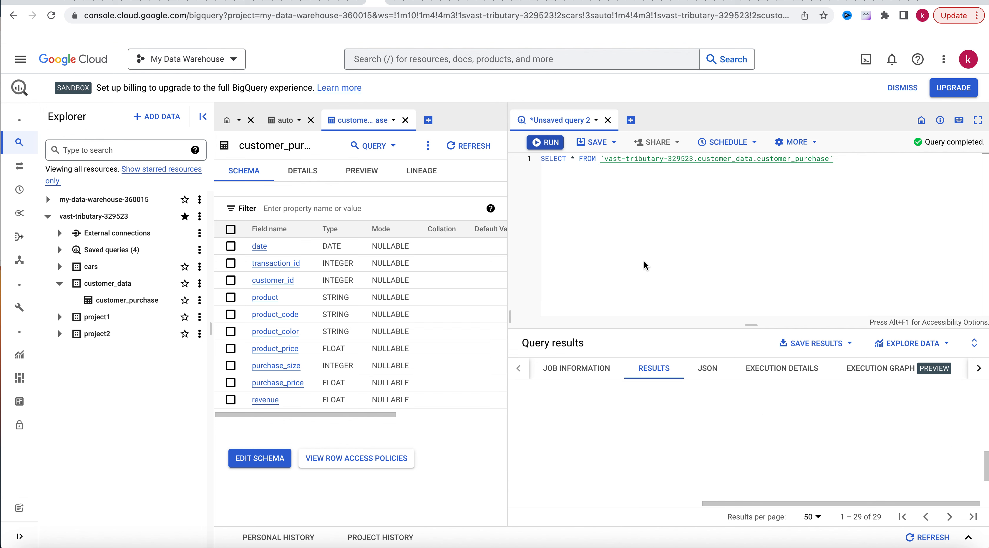
left_click(943, 343)
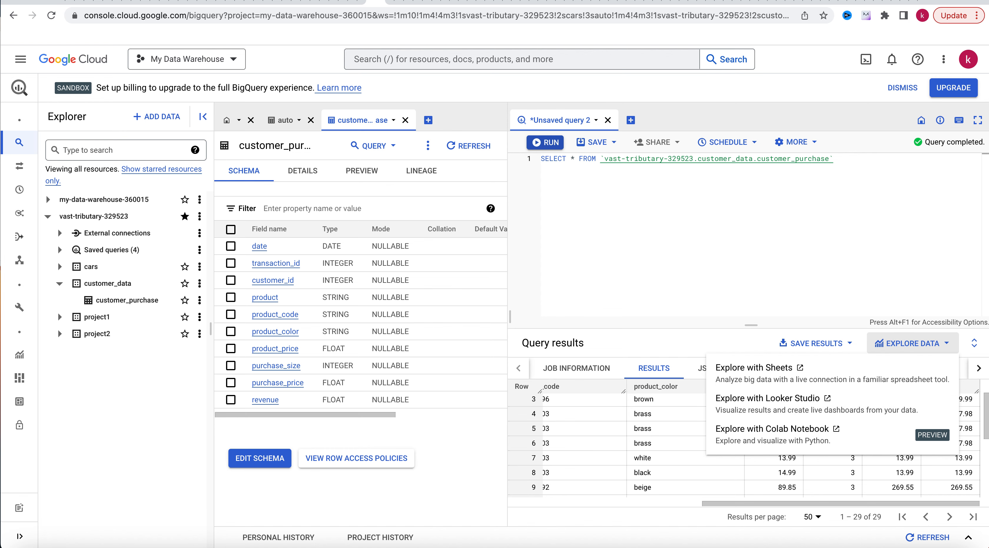
left_click(390, 2)
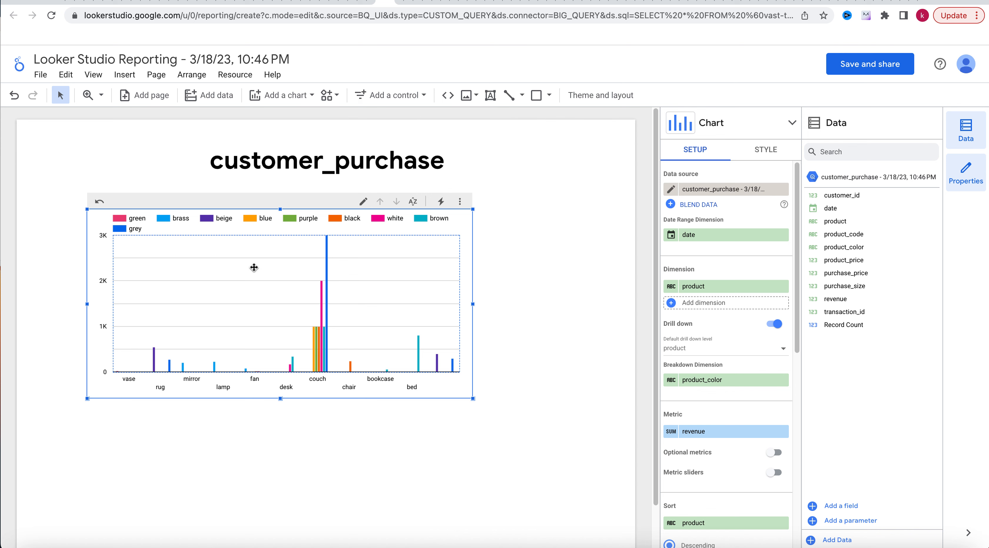